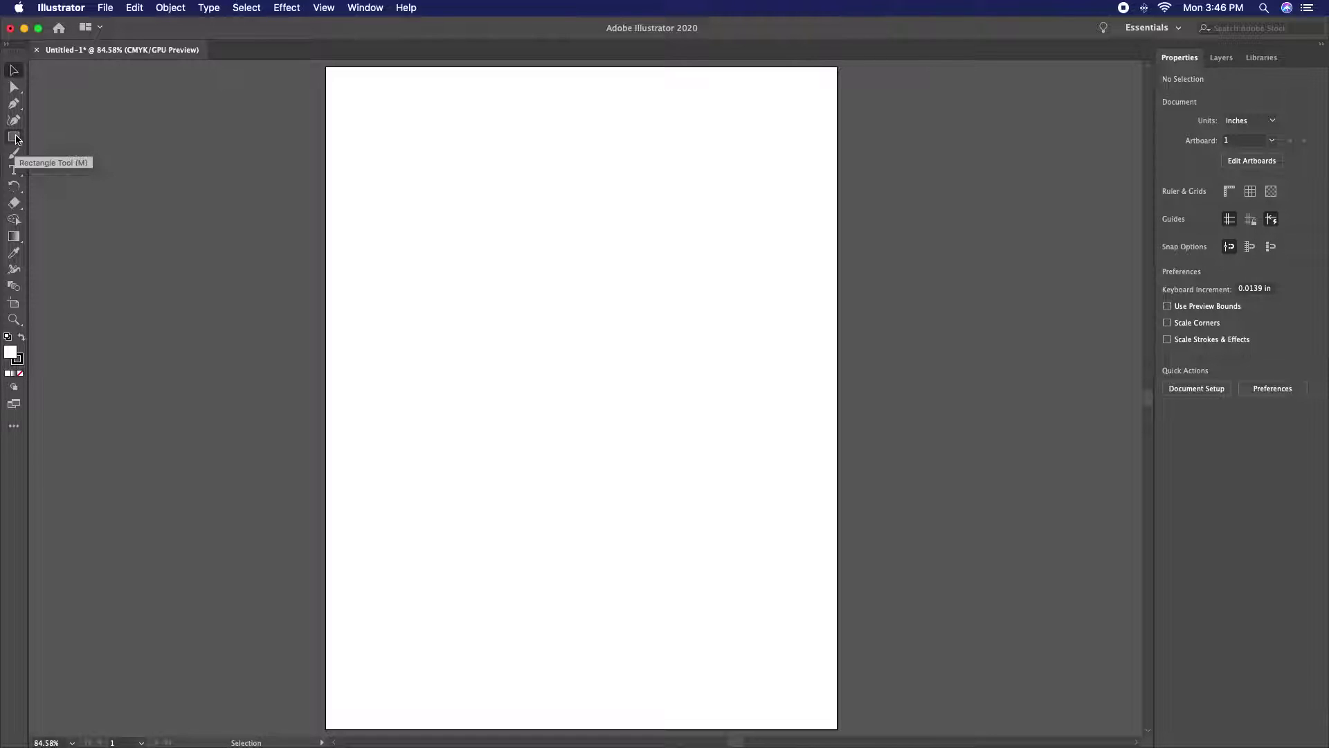
Select the Polygon Tool from the Rectangle tool's shape flyout.
click(16, 140)
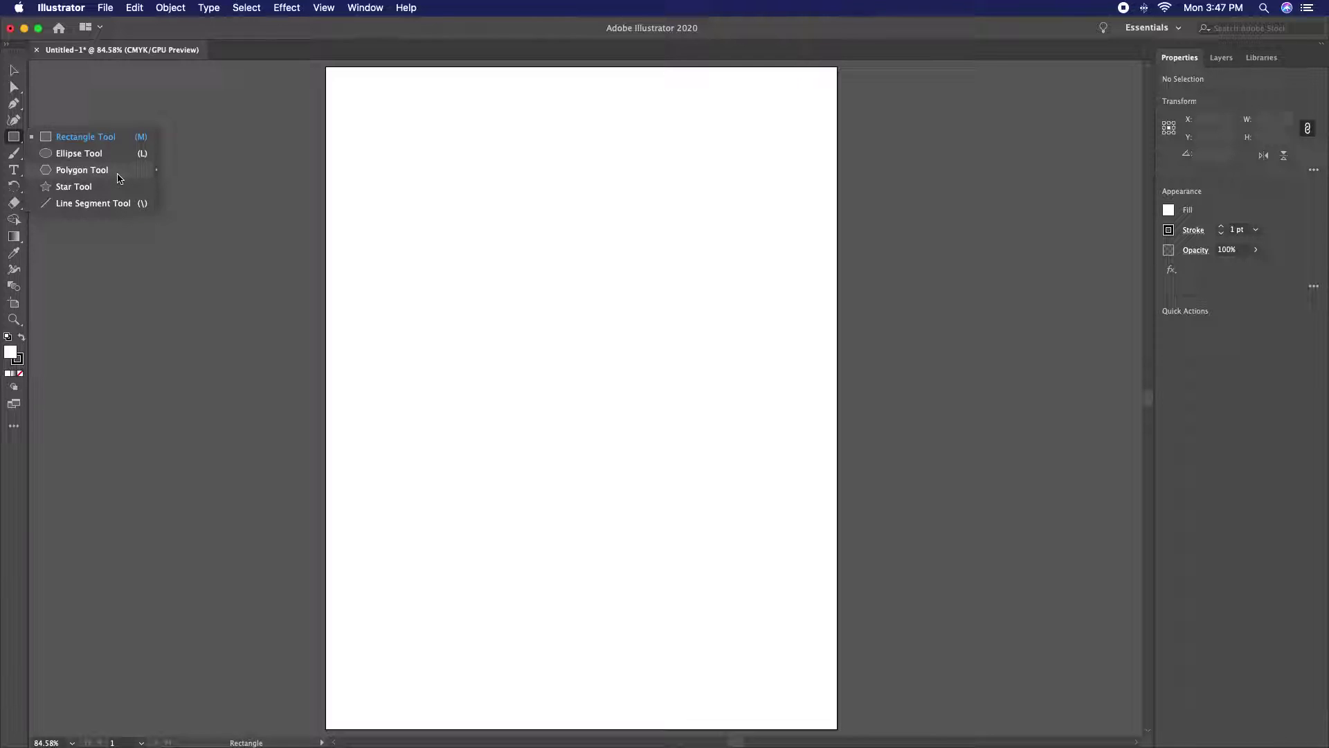
click(82, 170)
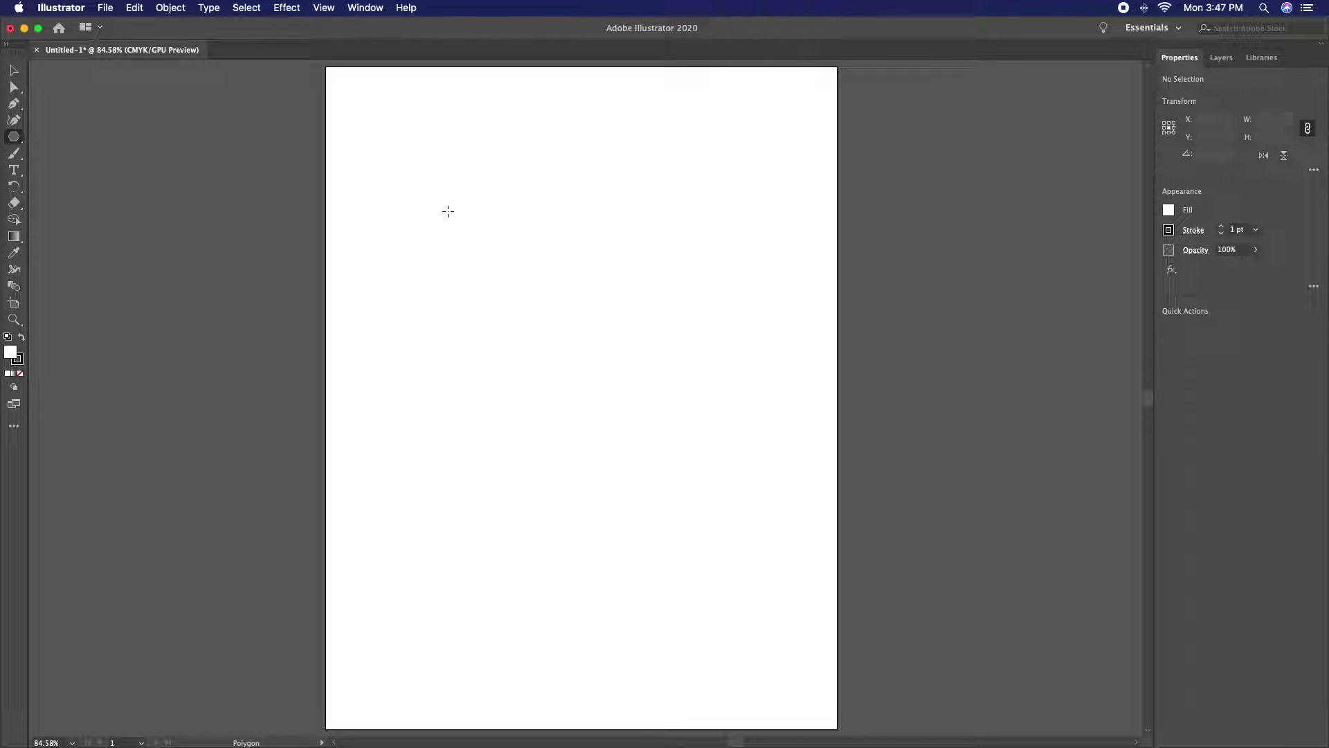
Draw a hexagon at upper left and reduce it to a 3-sided triangle, about 2.329 × 2.017 in.
drag(448, 212, 491, 279)
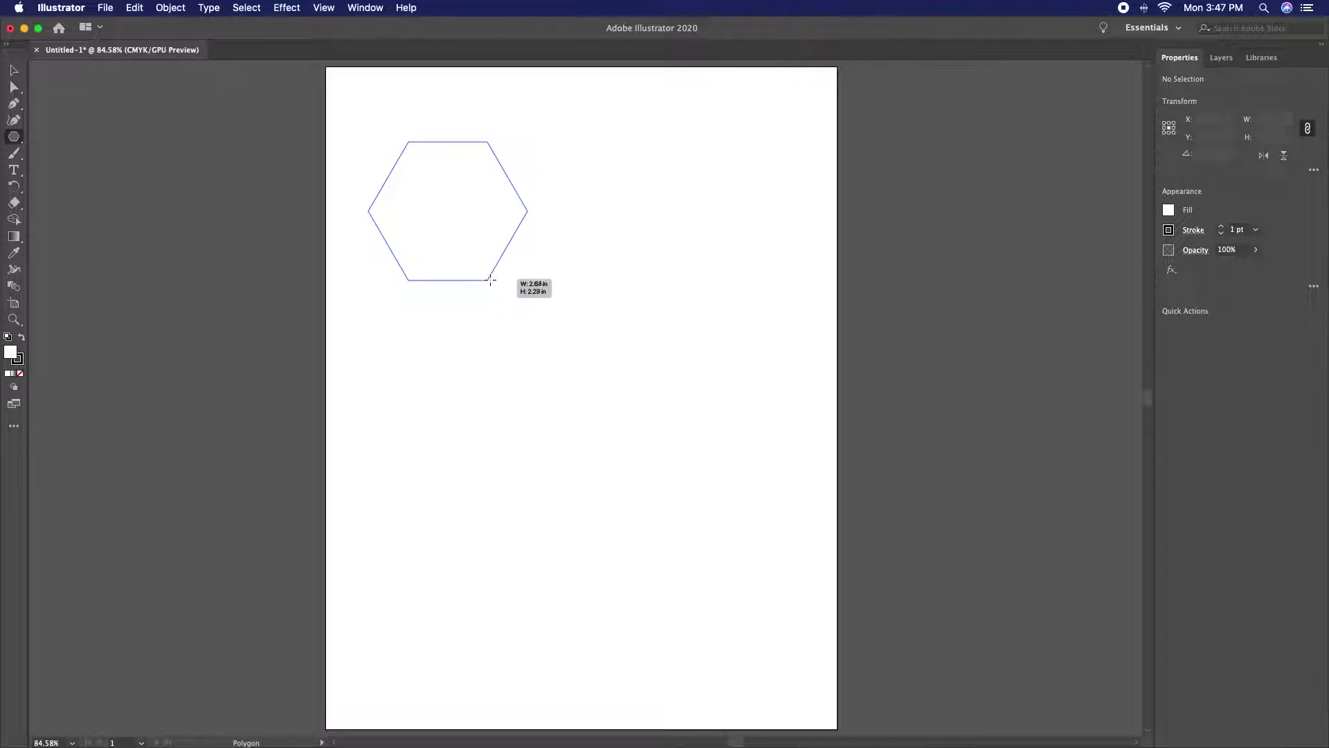
drag(491, 279, 490, 282)
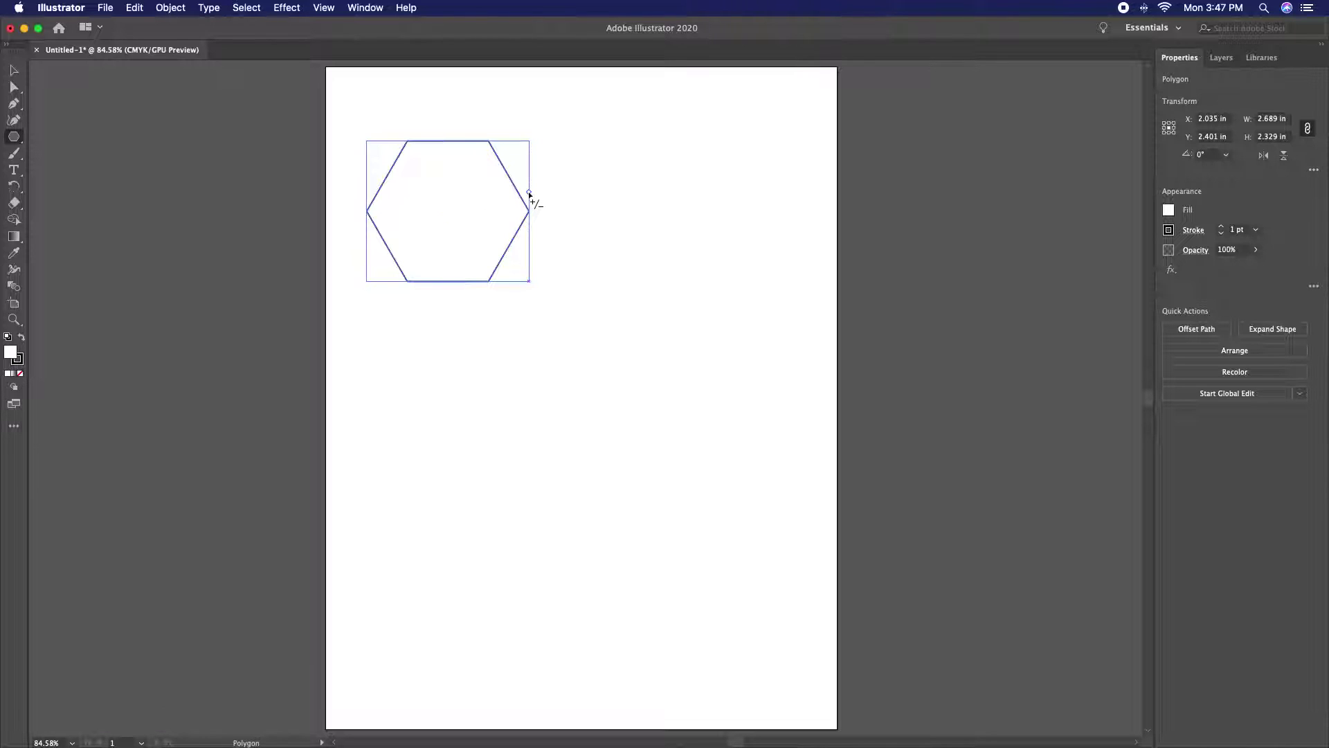
drag(529, 193, 526, 159)
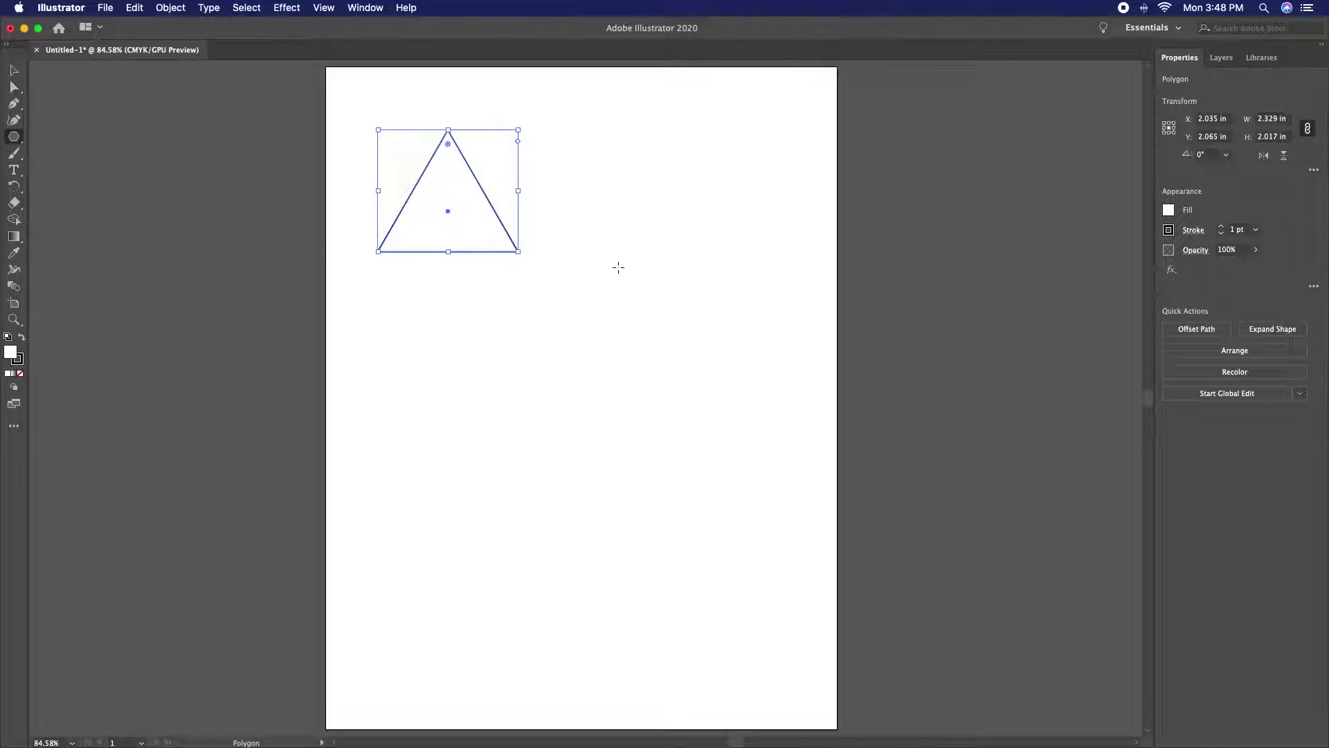
Create an exact polygon with 3 sides through the Polygon dialog.
click(647, 161)
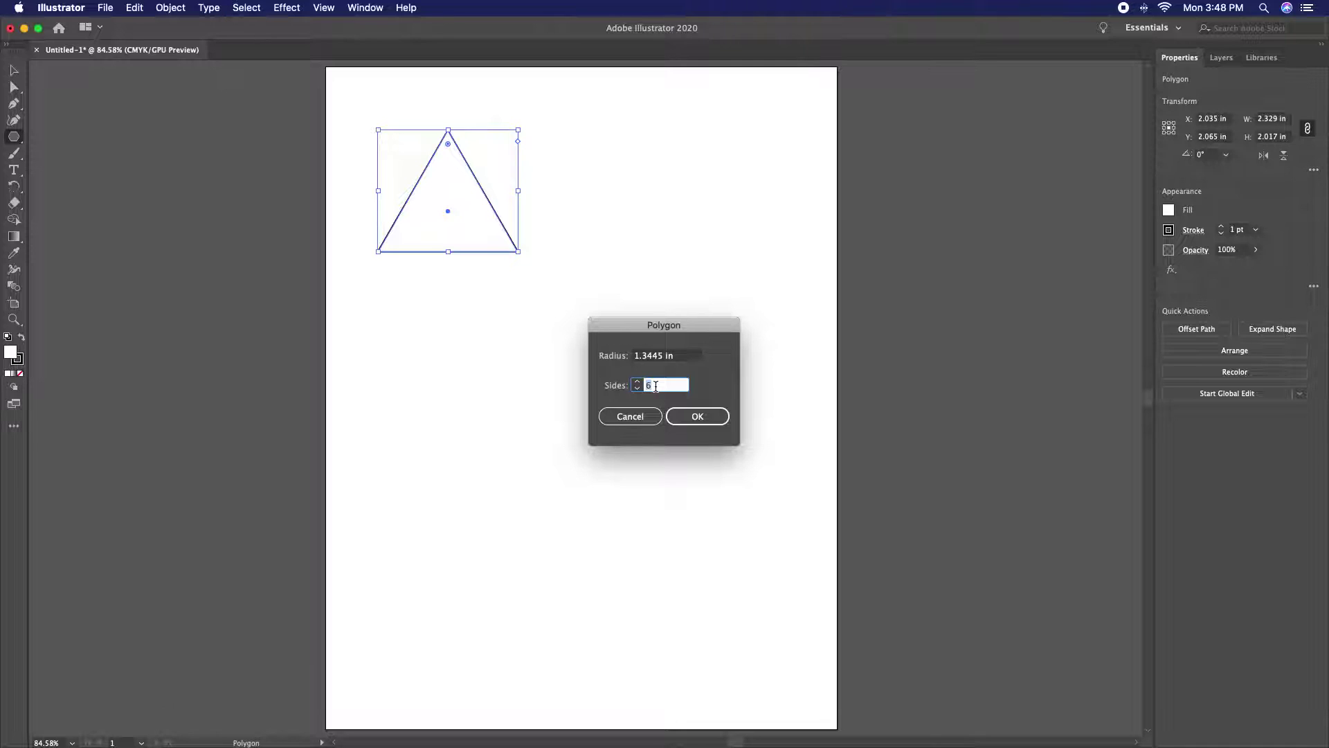
text(3)
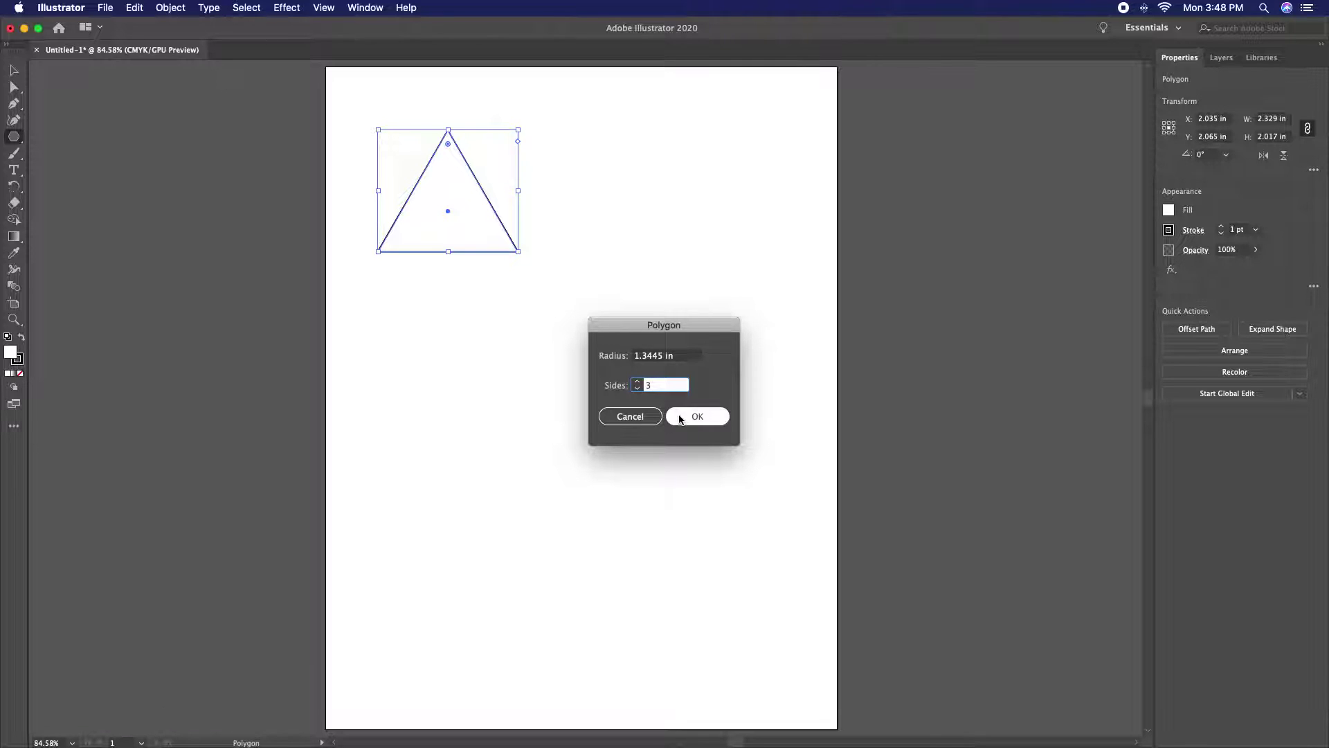
click(688, 418)
Move the new triangle level with the first one at the top.
key(v)
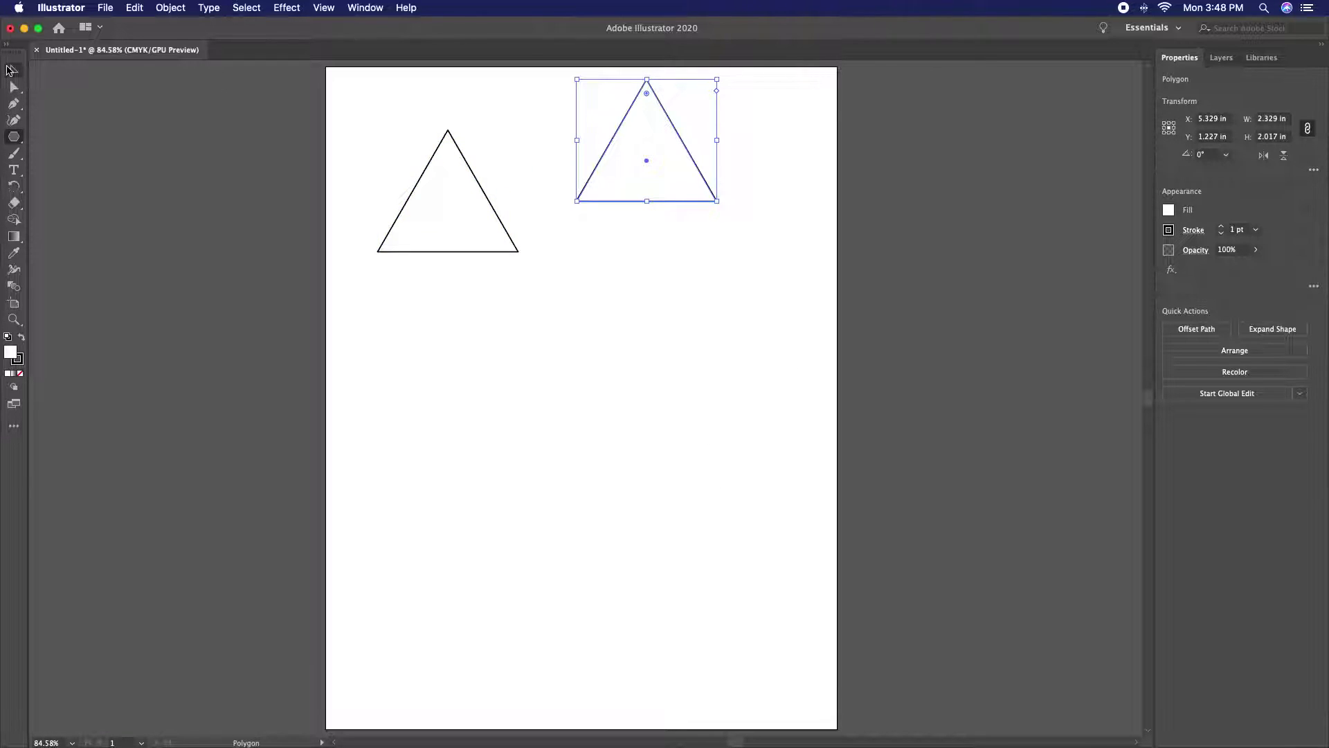
drag(649, 145, 645, 196)
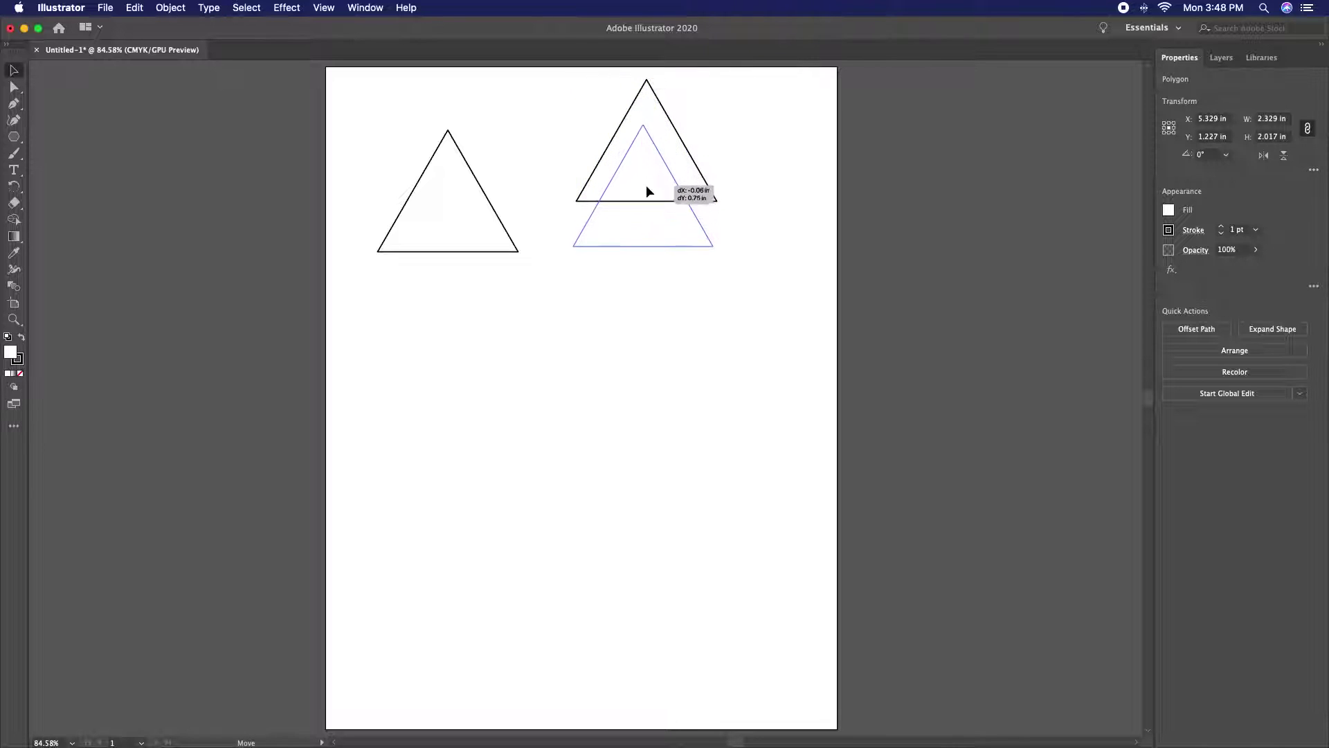
click(551, 492)
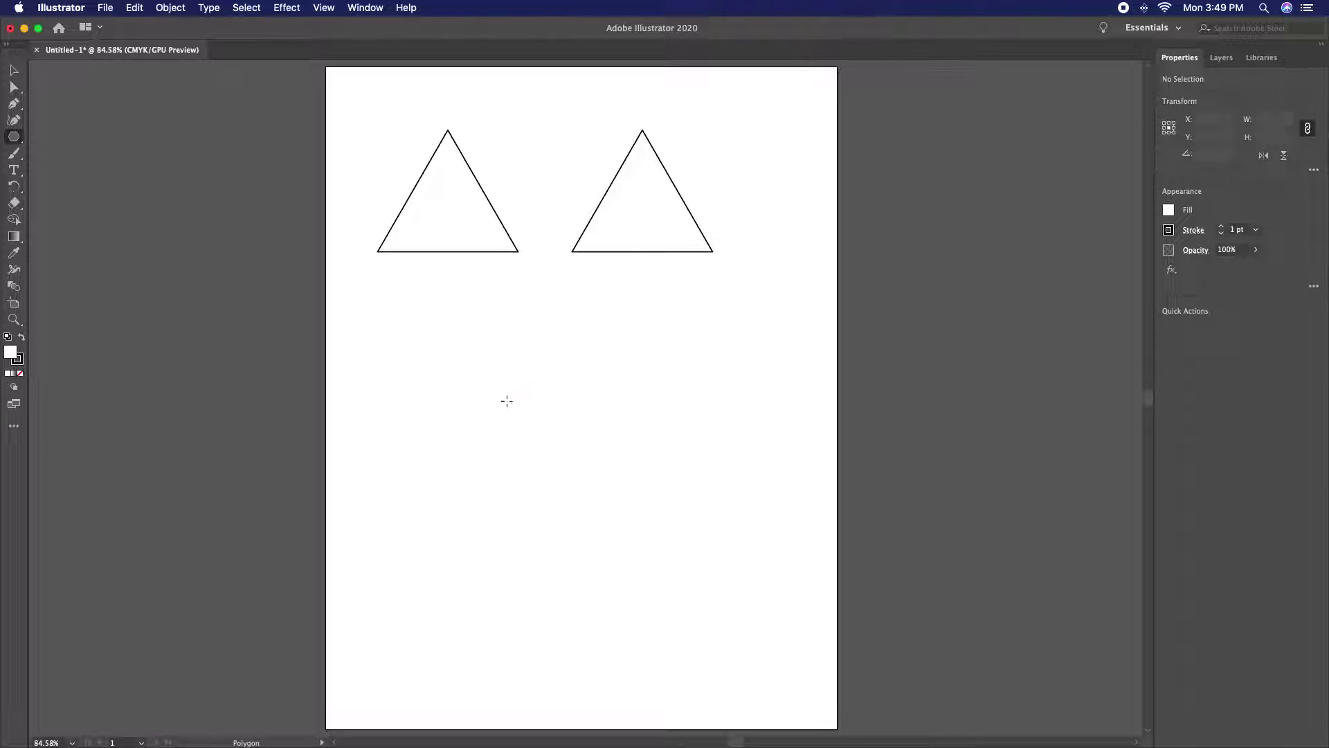
Draw an upright 3-sided triangle, about 2.617 × 2.266 in, below the top pair.
drag(498, 389, 535, 453)
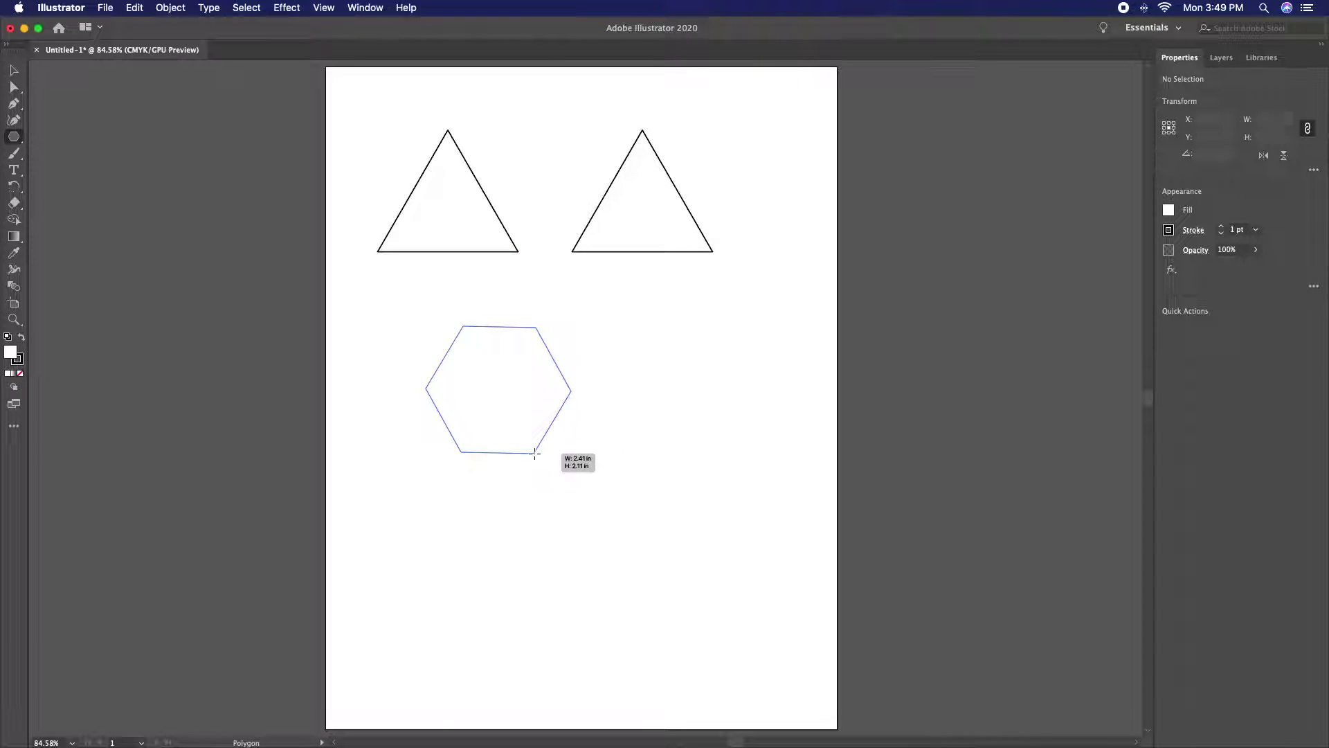
drag(535, 453, 589, 515)
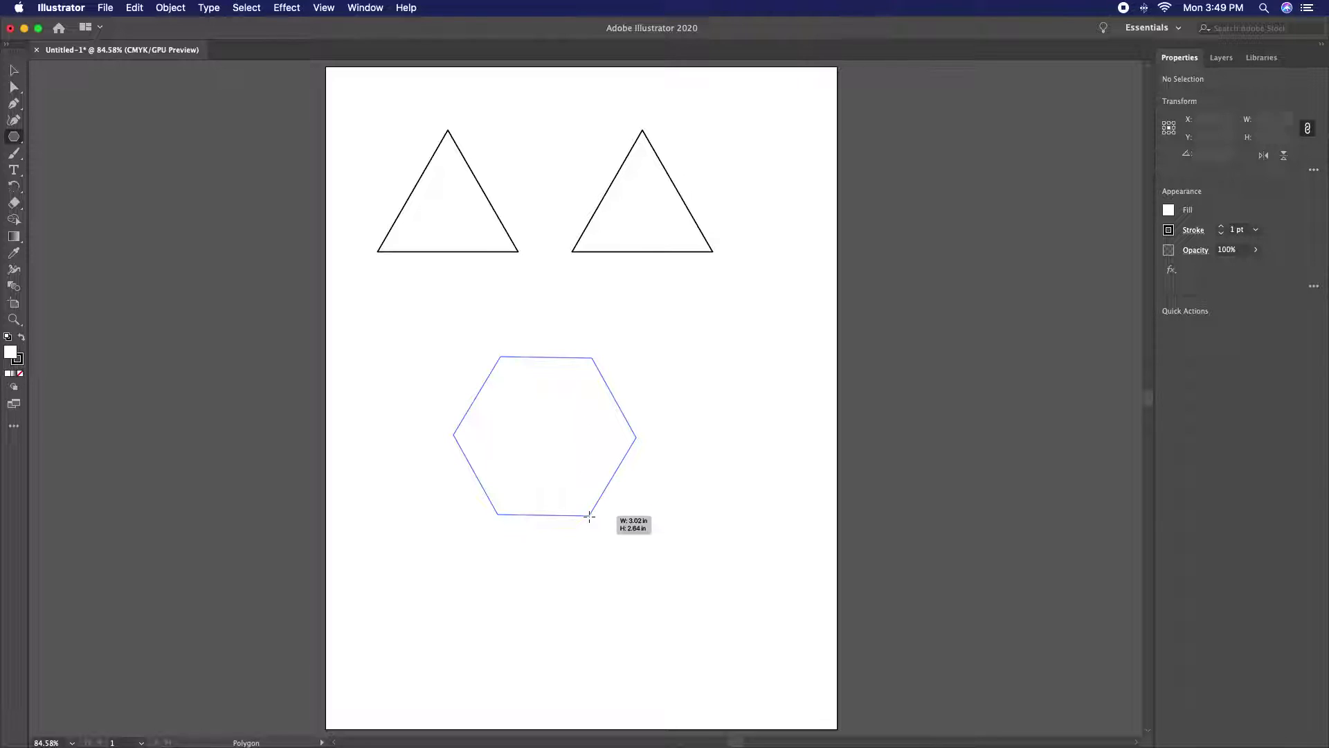
key(Down)
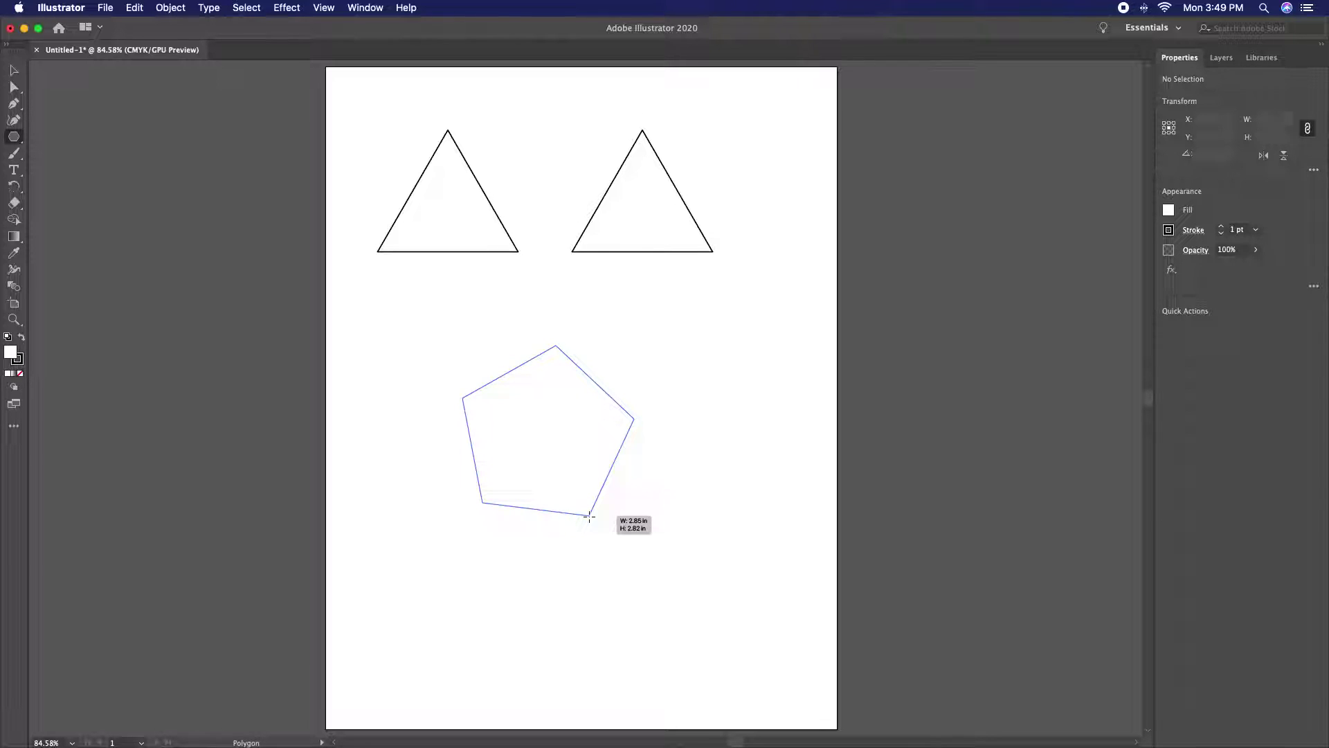
key(Down)
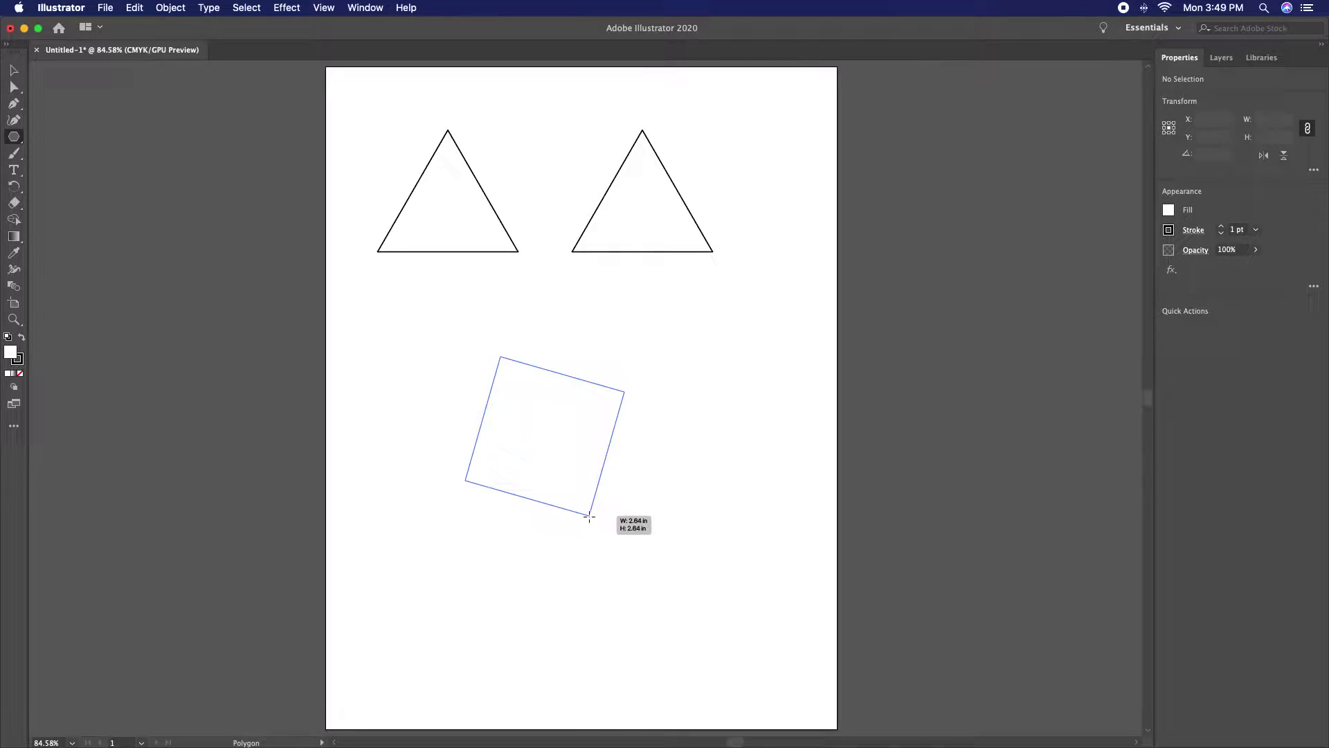
key(Down)
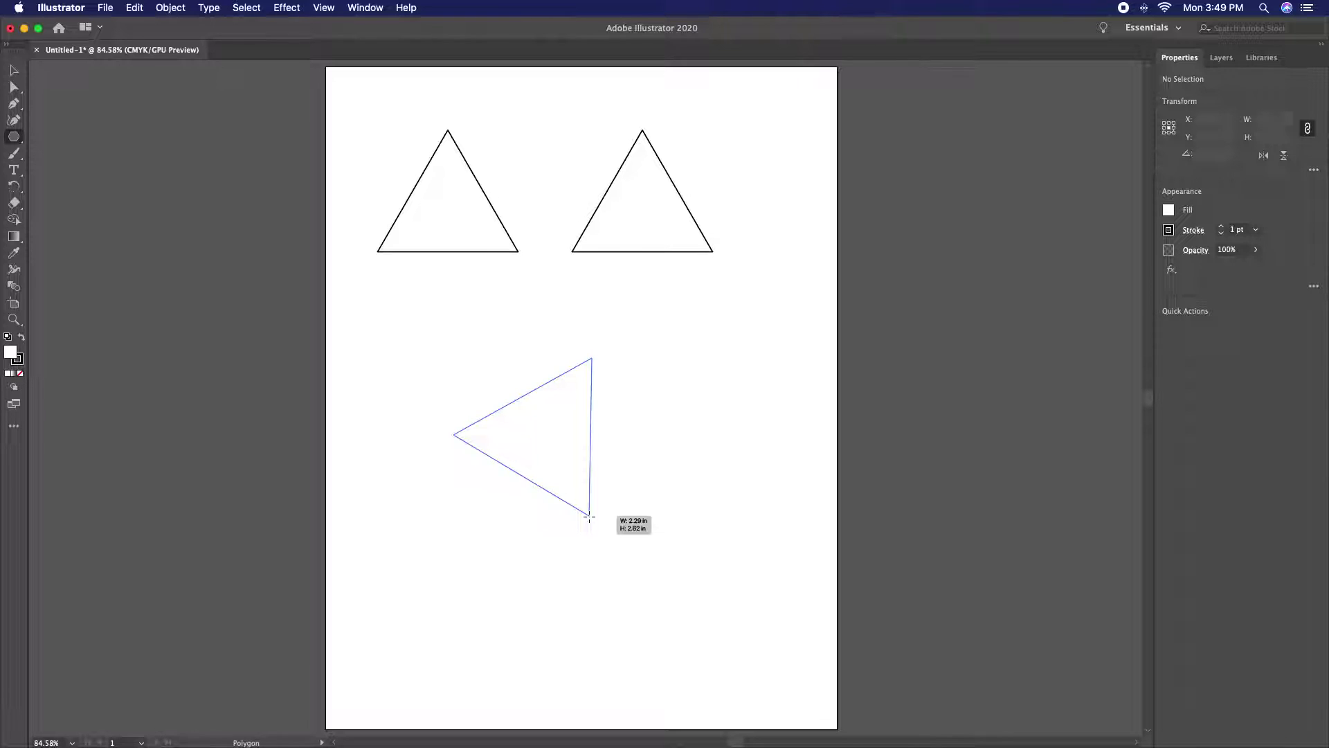
key(shift)
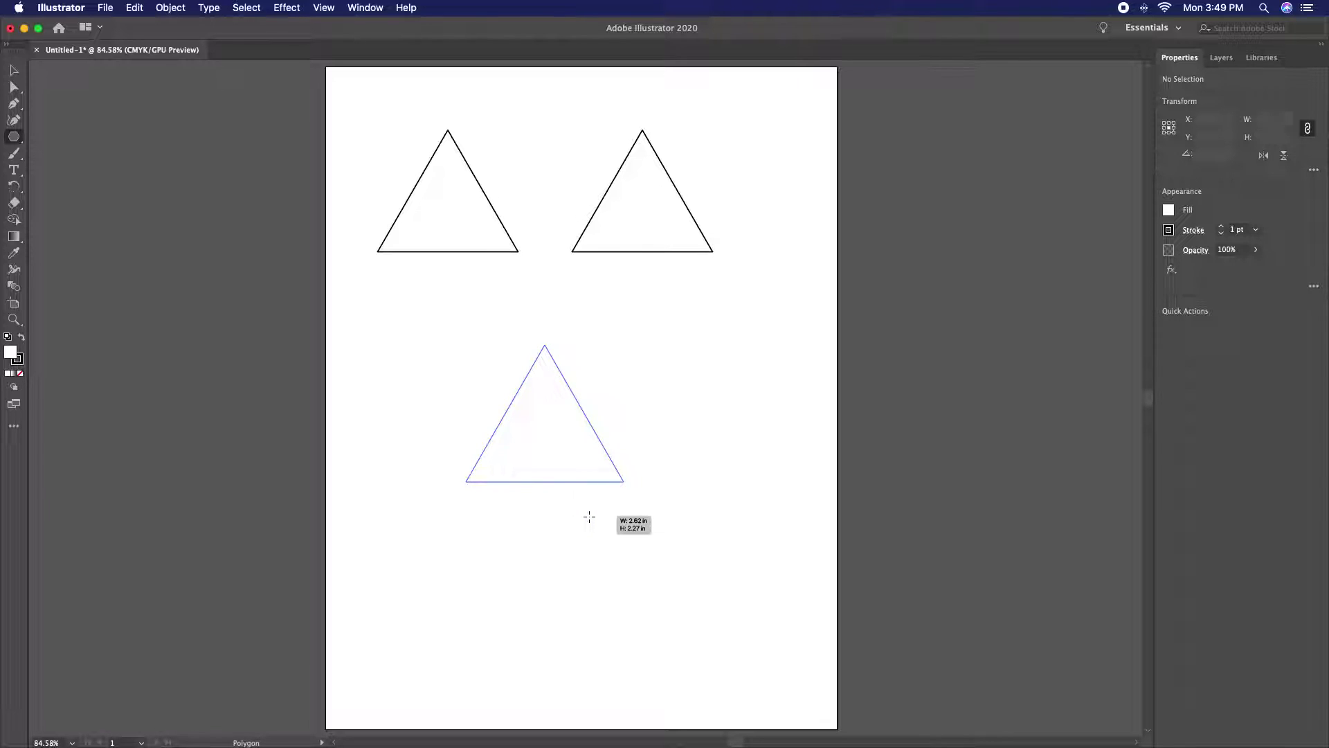
drag(589, 517, 589, 516)
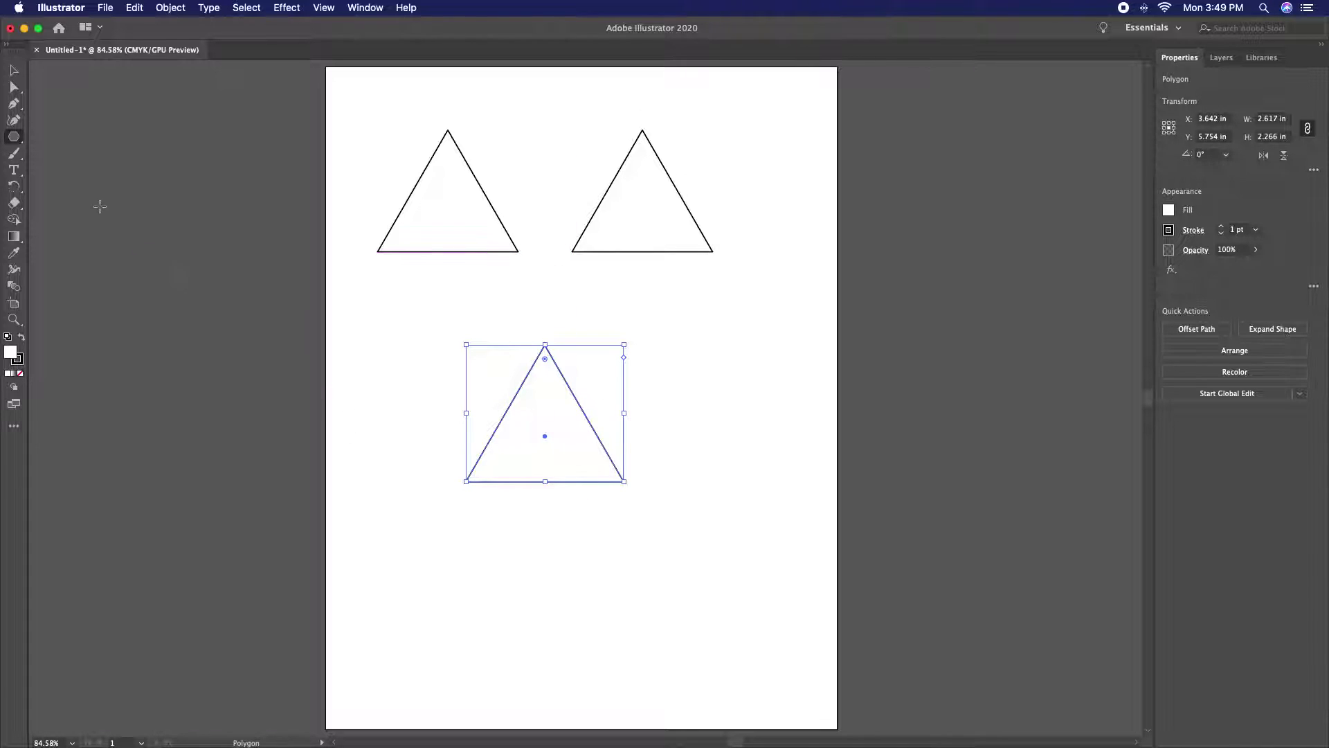
click(16, 141)
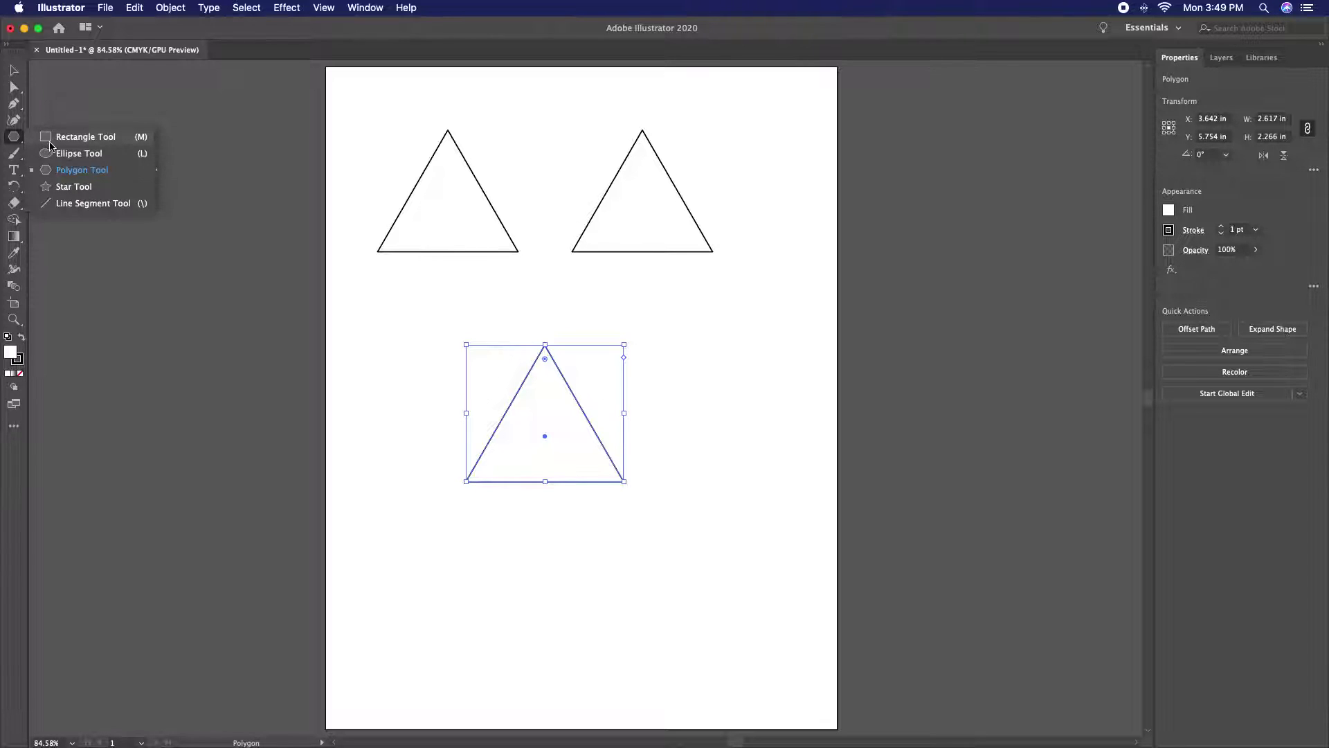
Draw an upright 3-pointed star, about 2.496 × 2.161 in, right of the middle triangle.
click(101, 189)
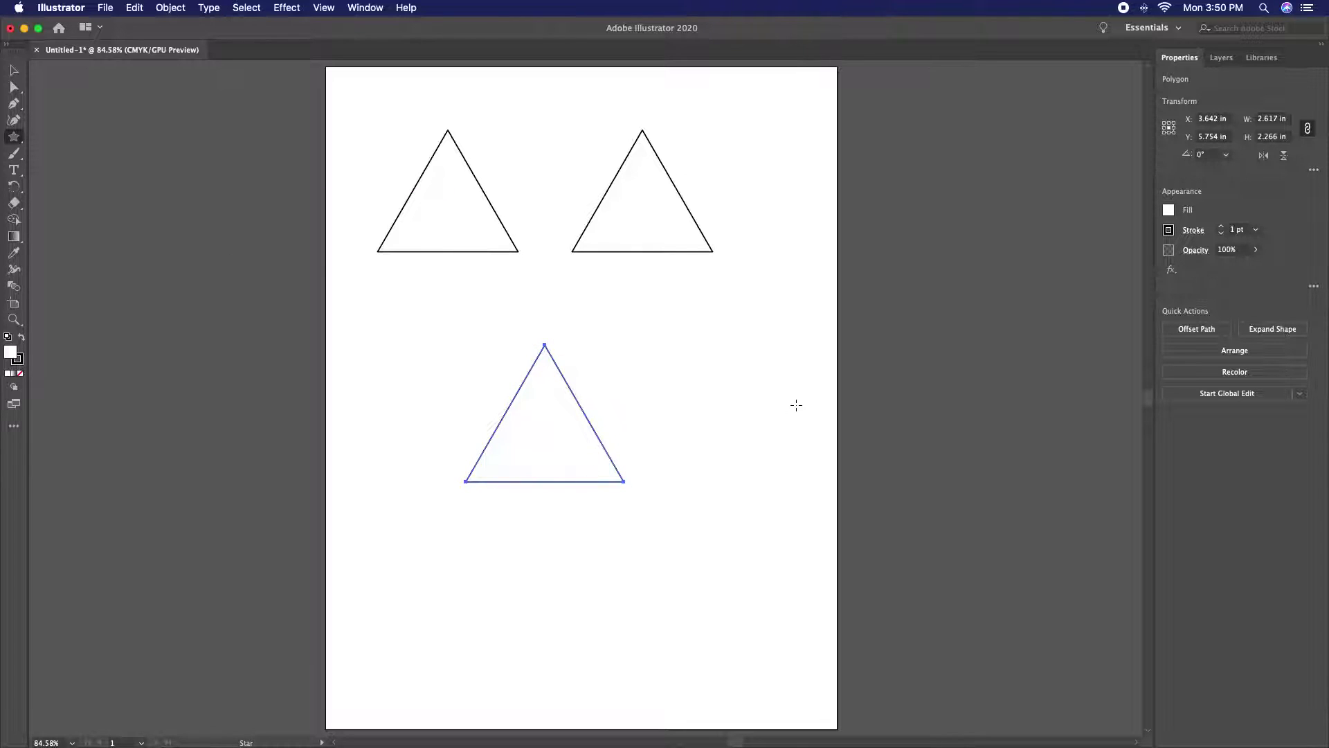
drag(731, 376, 755, 424)
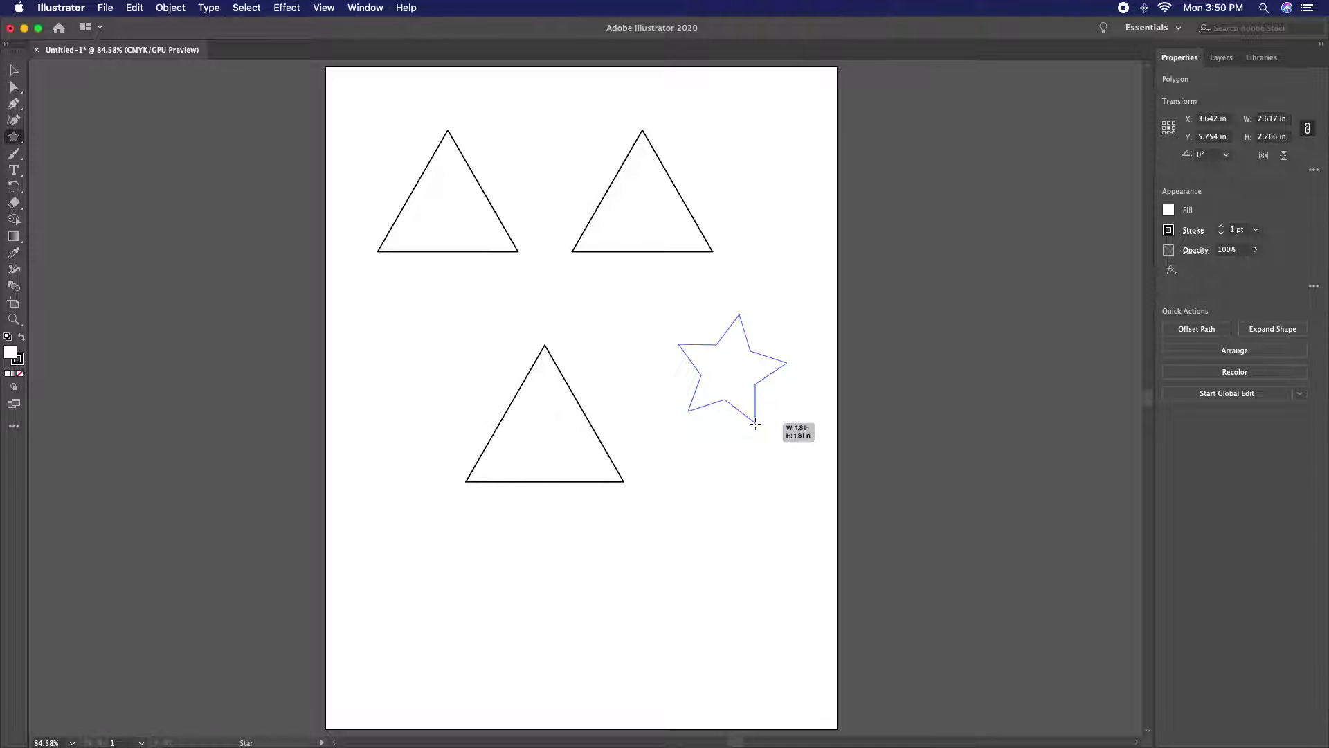
key(Down)
key(Down)
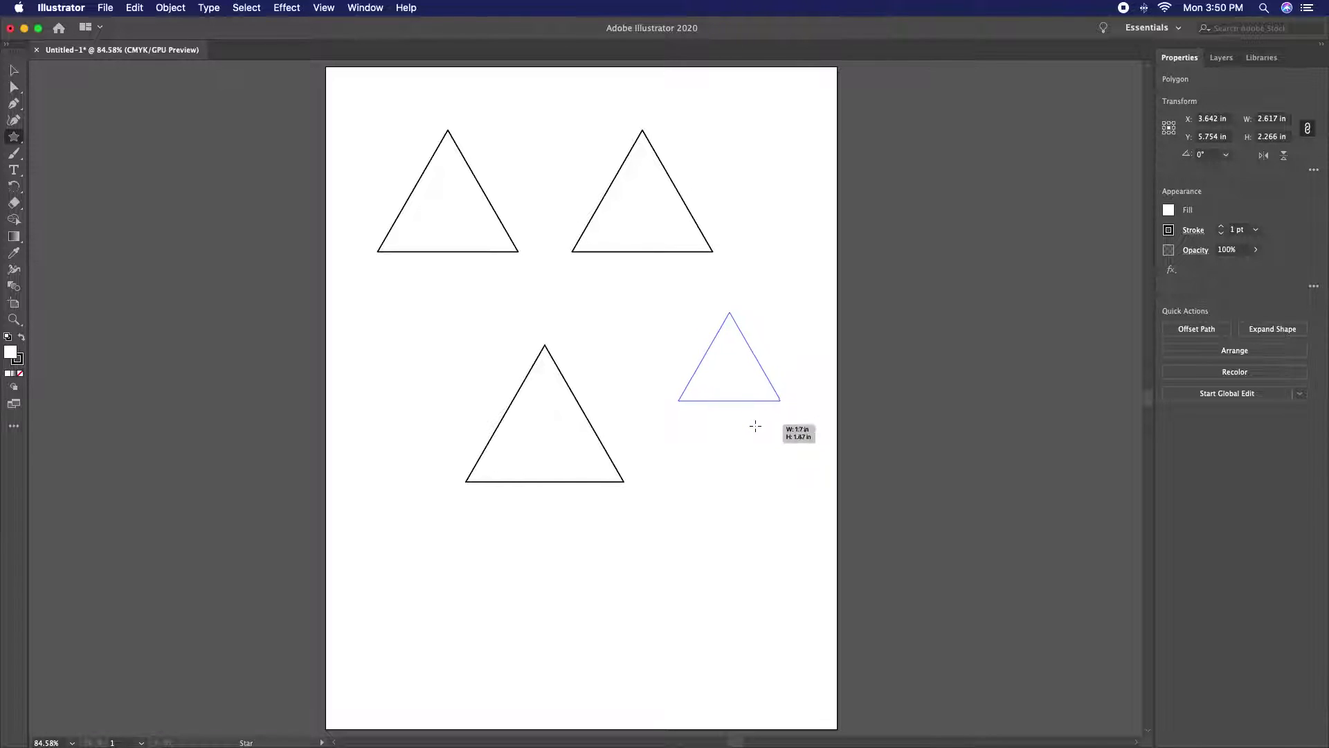
drag(754, 423, 763, 451)
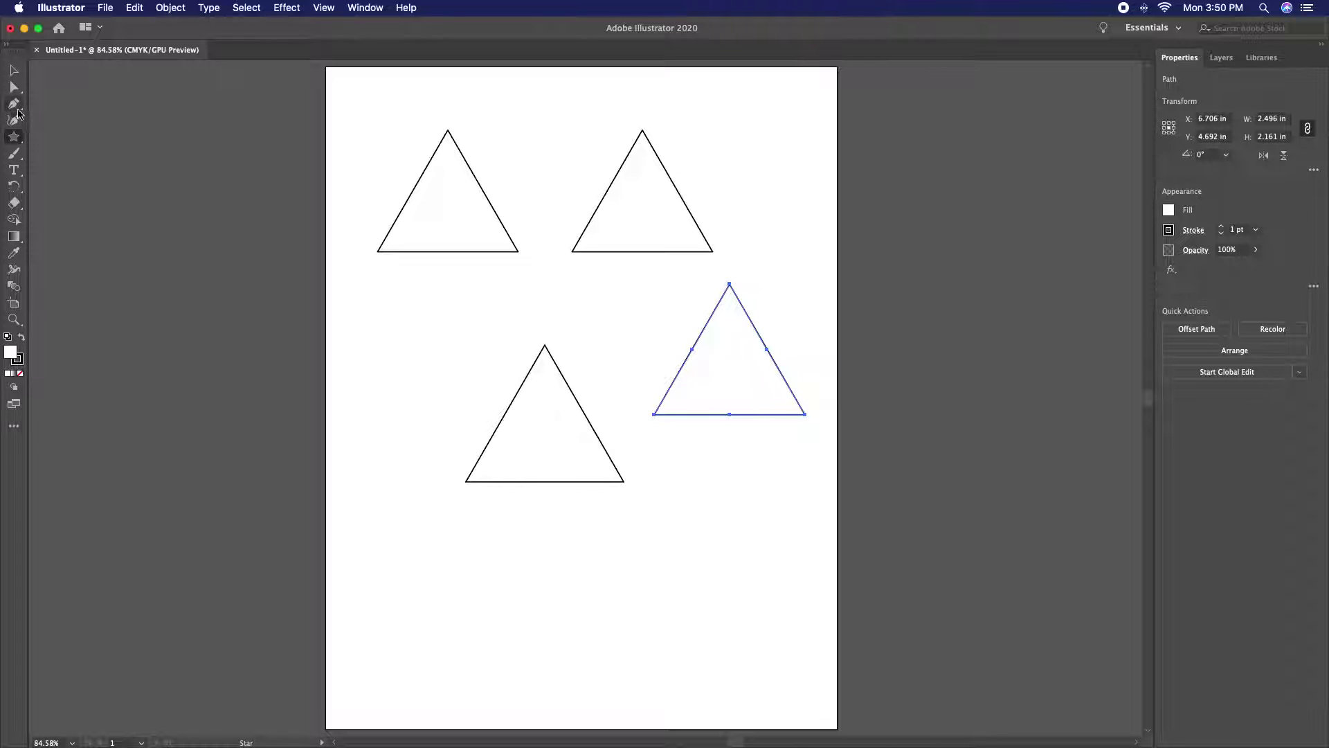
Draw a closed three-corner triangle with the Pen tool near the artboard's bottom.
click(14, 106)
click(564, 548)
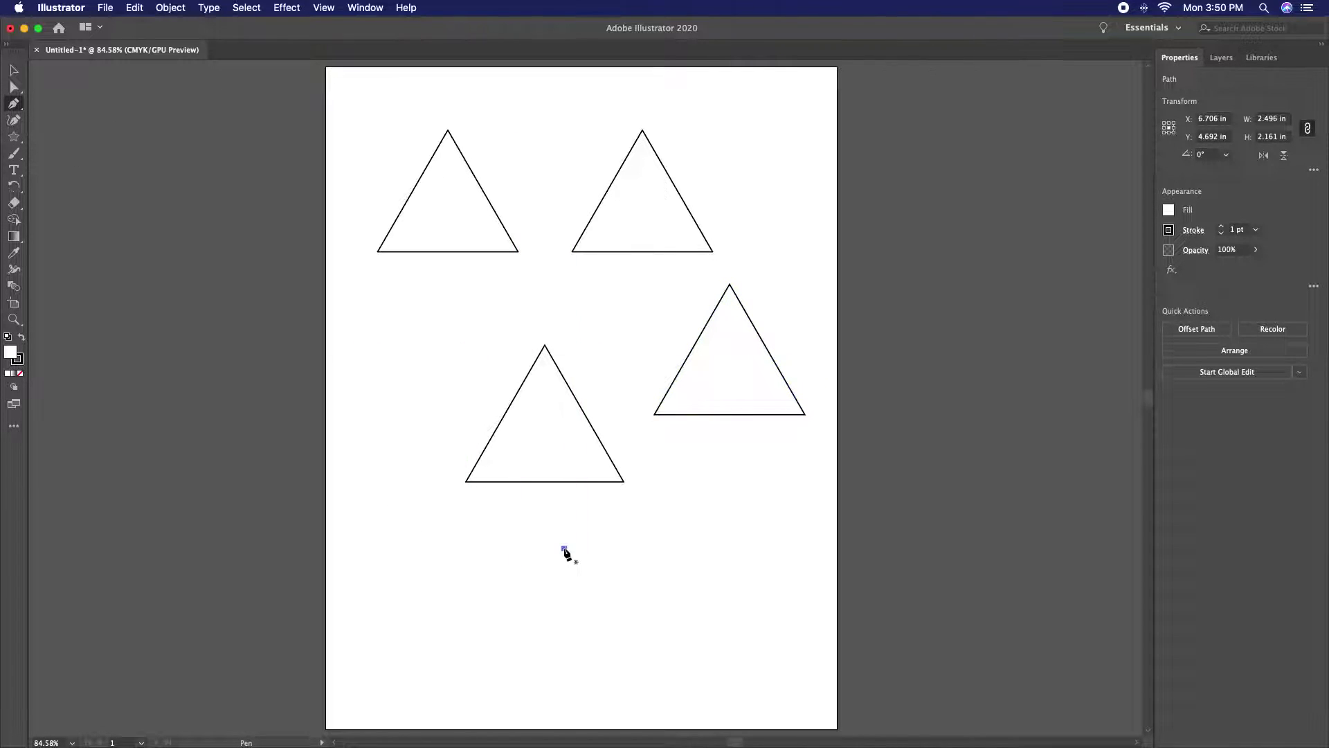
click(494, 655)
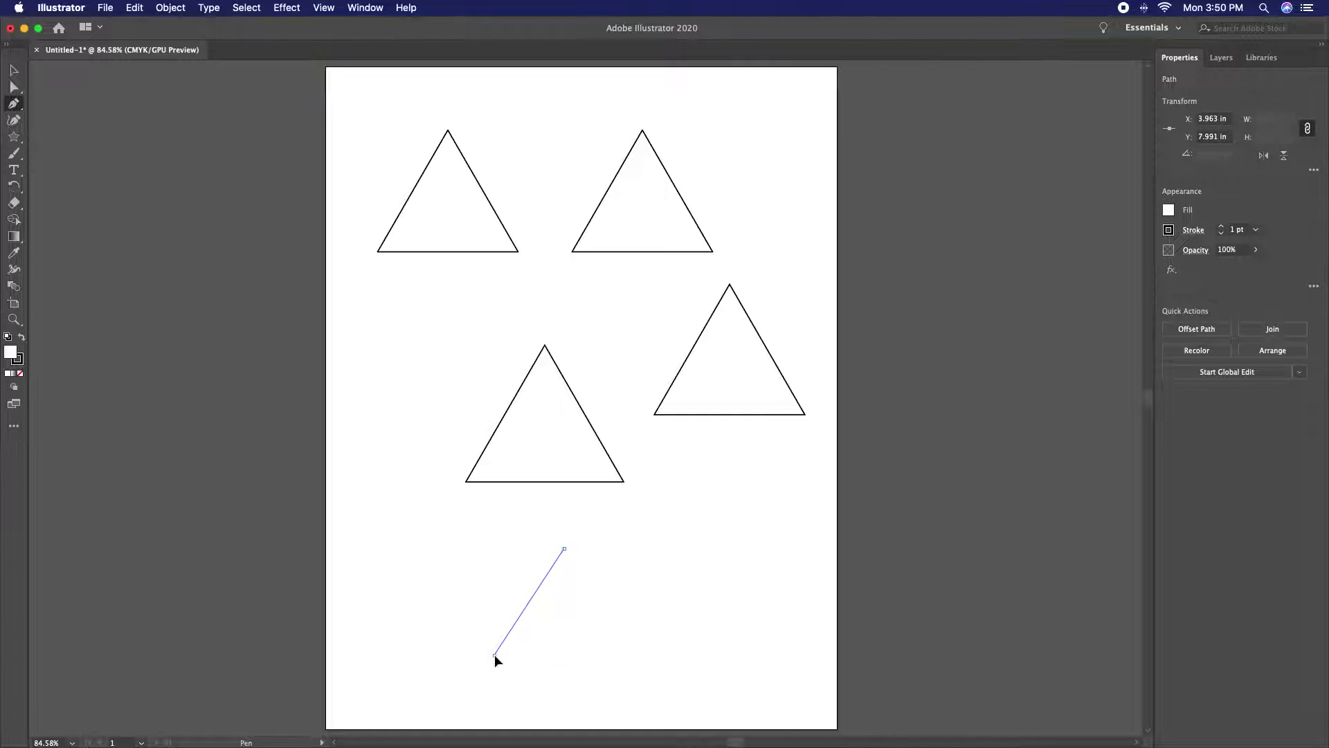
click(642, 657)
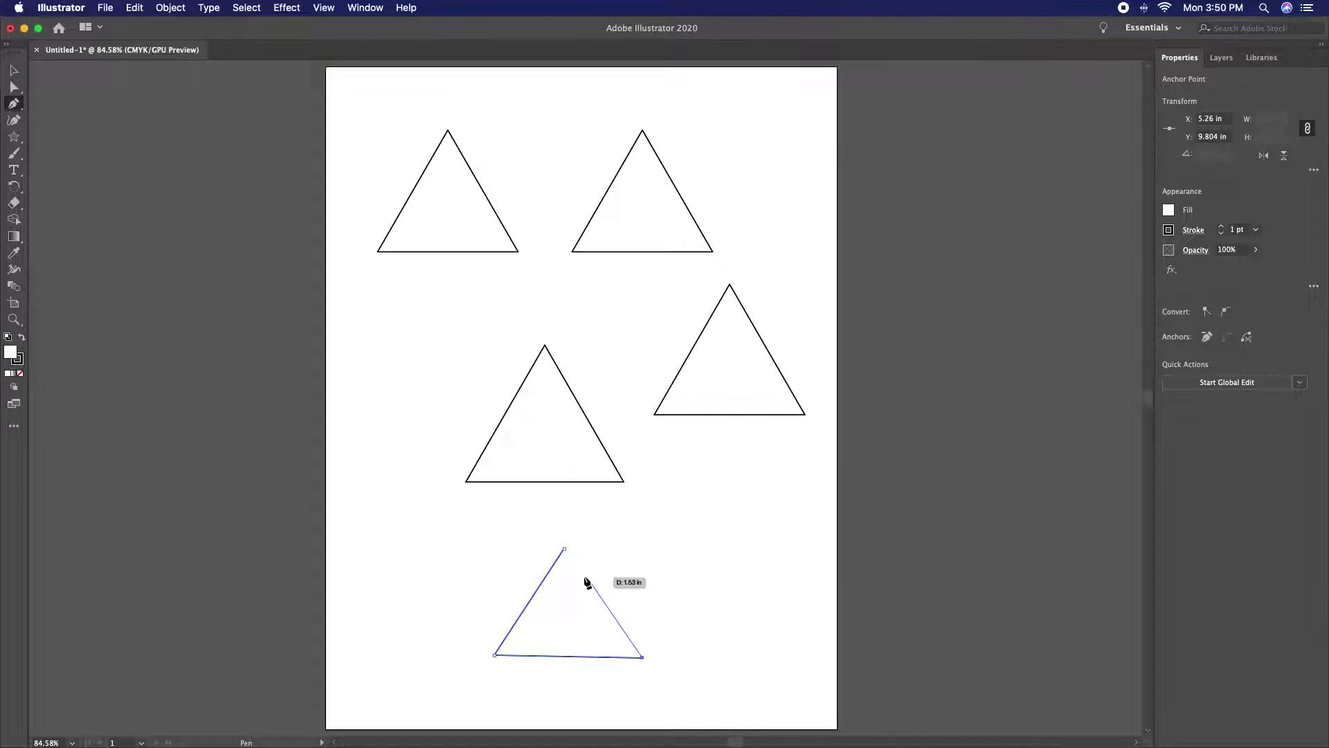
click(564, 549)
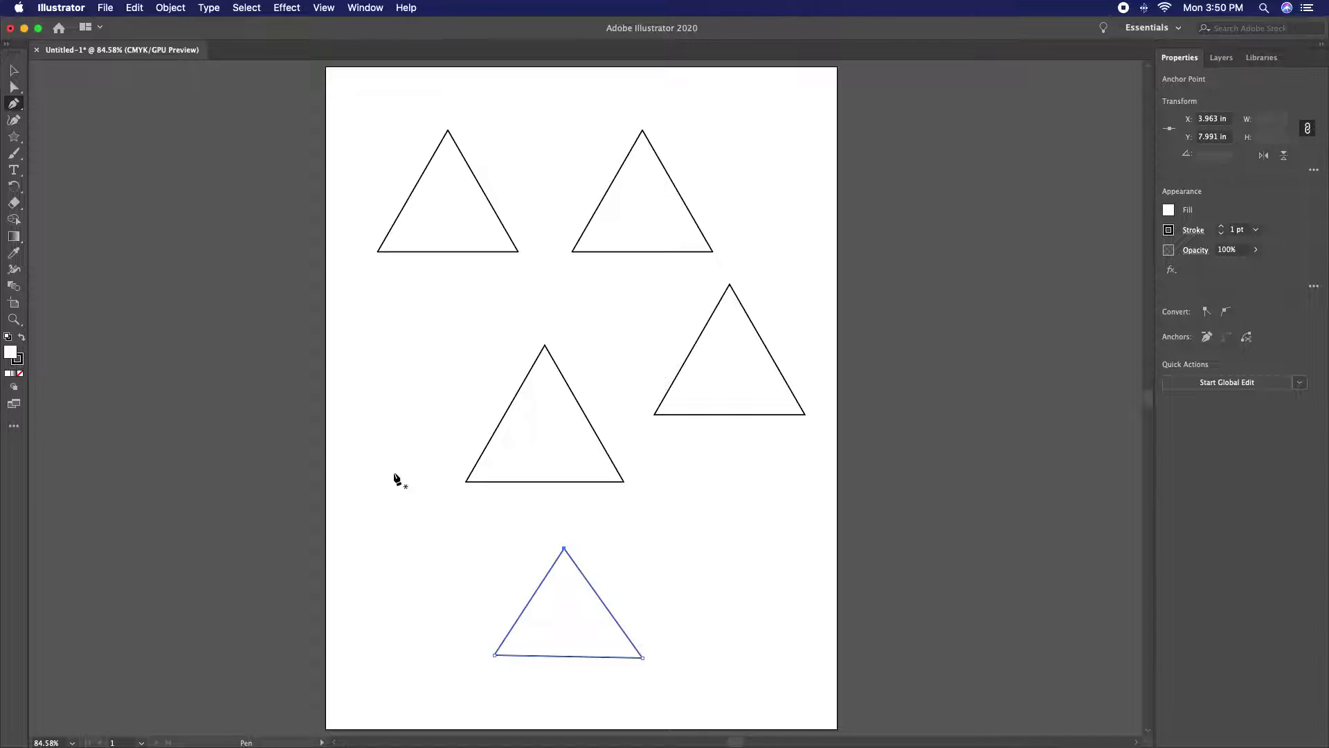
click(13, 71)
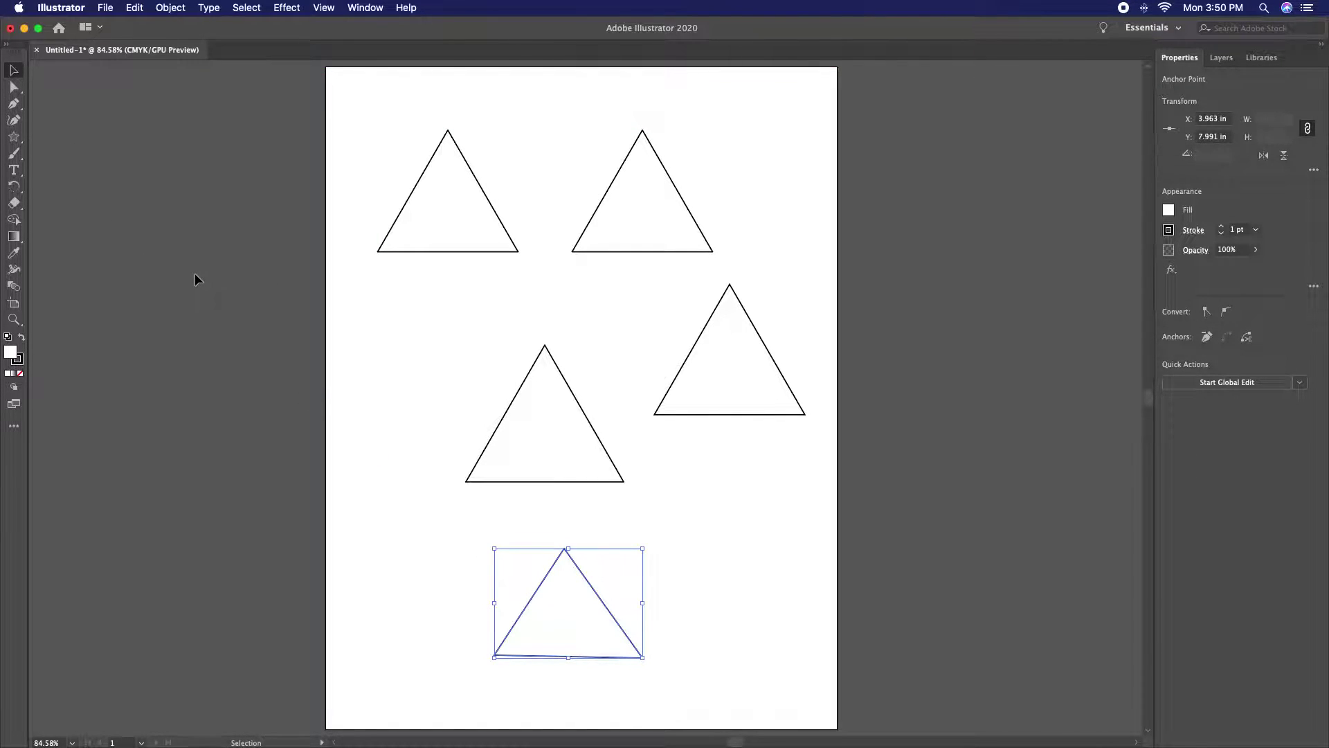
Shift the bottom triangle's apex up-right and drag its right corner farther right.
click(17, 89)
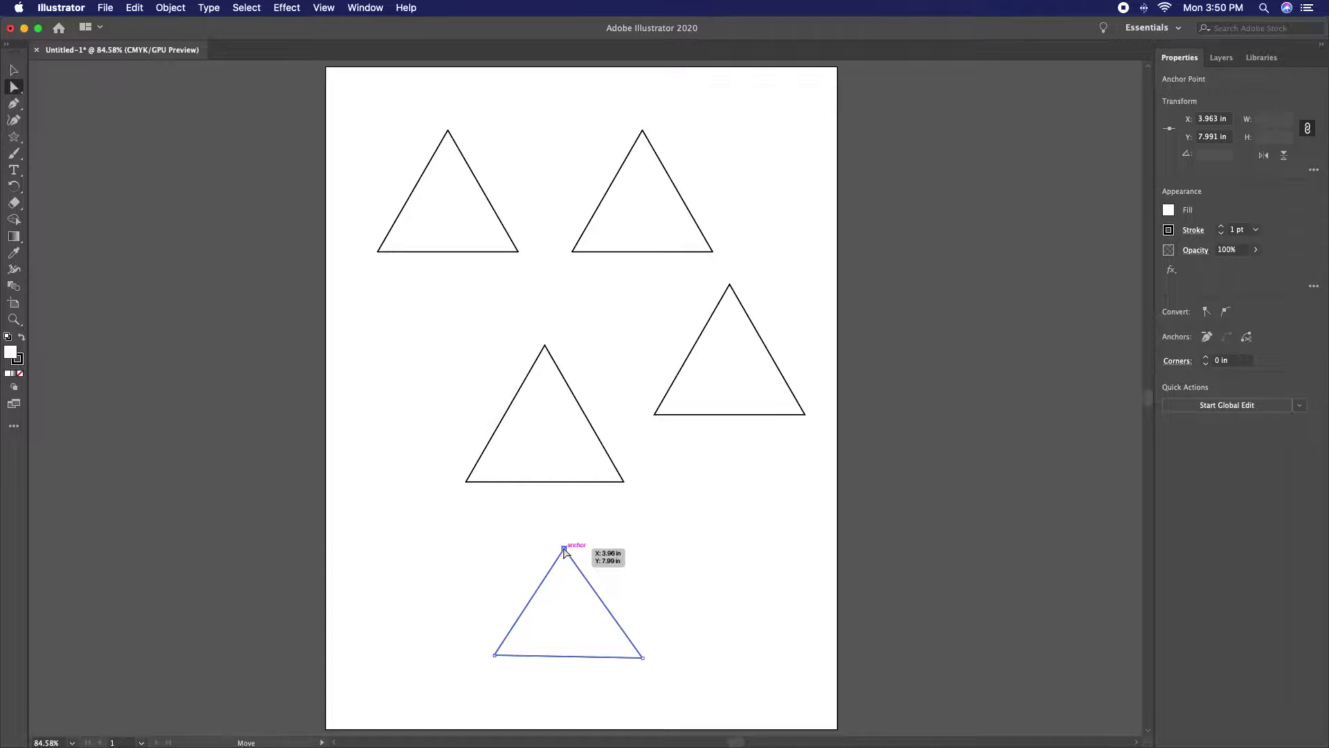
drag(564, 549, 573, 535)
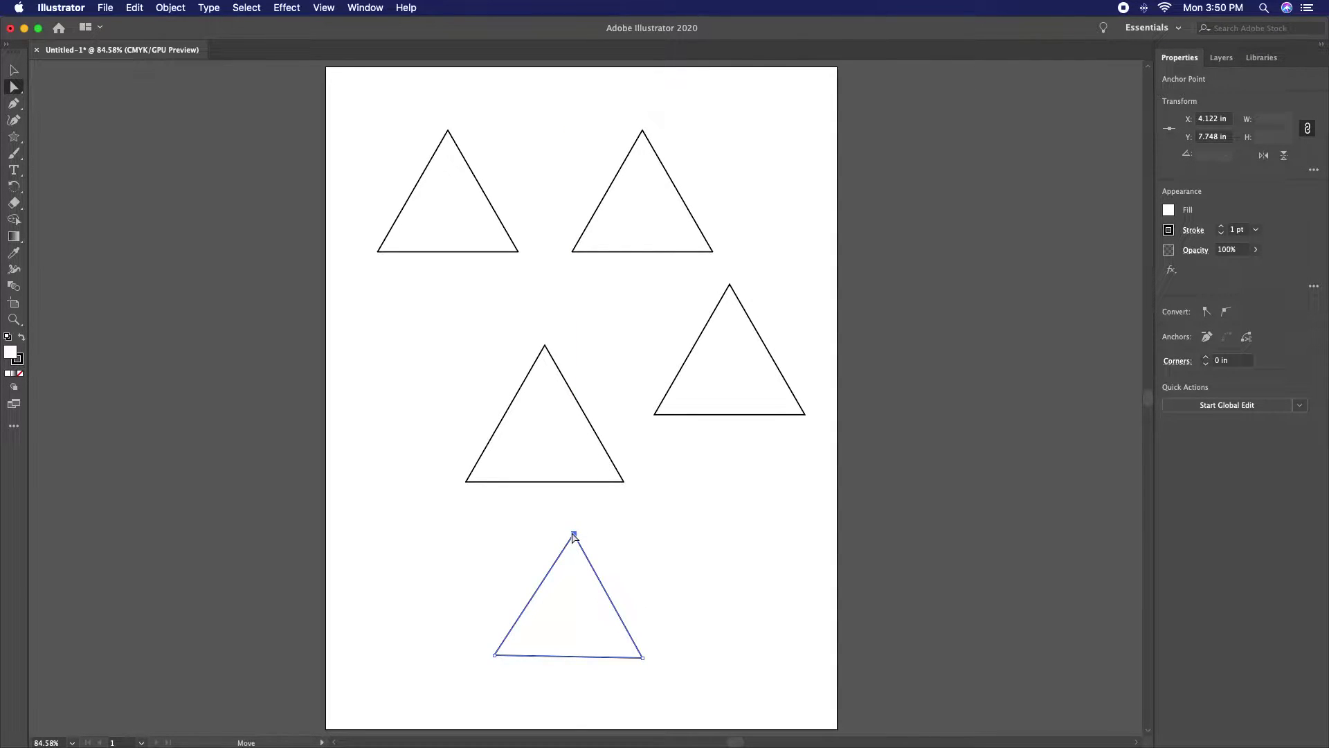
drag(640, 657, 707, 656)
click(797, 647)
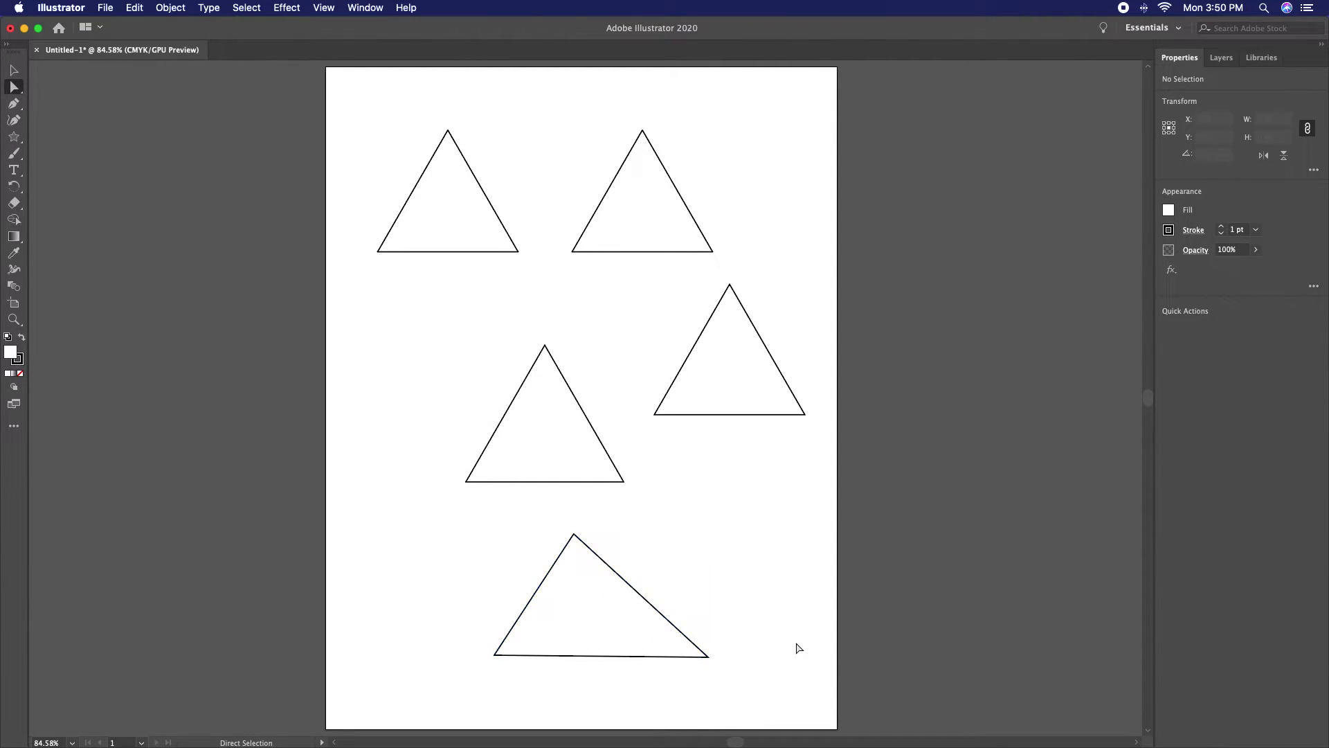